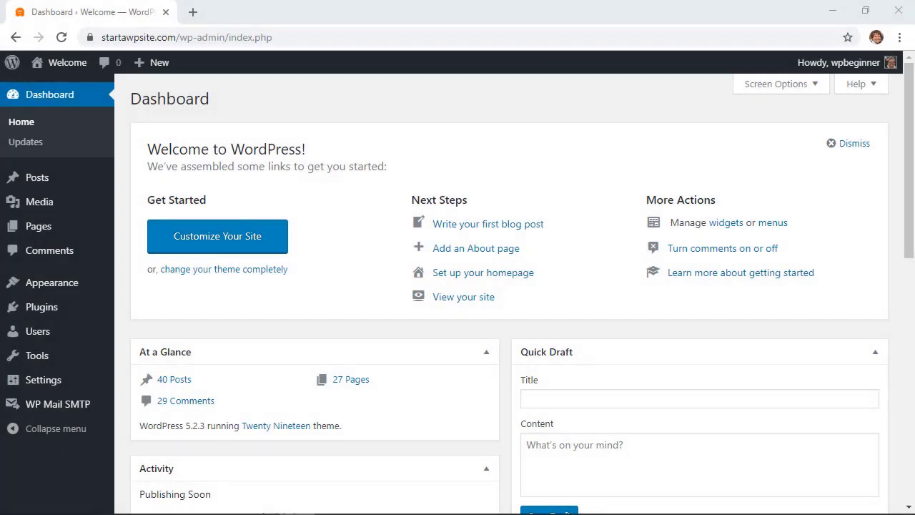
# Search the WordPress plugin directory for "lazy fb comments"
pyautogui.moveTo(39, 315)
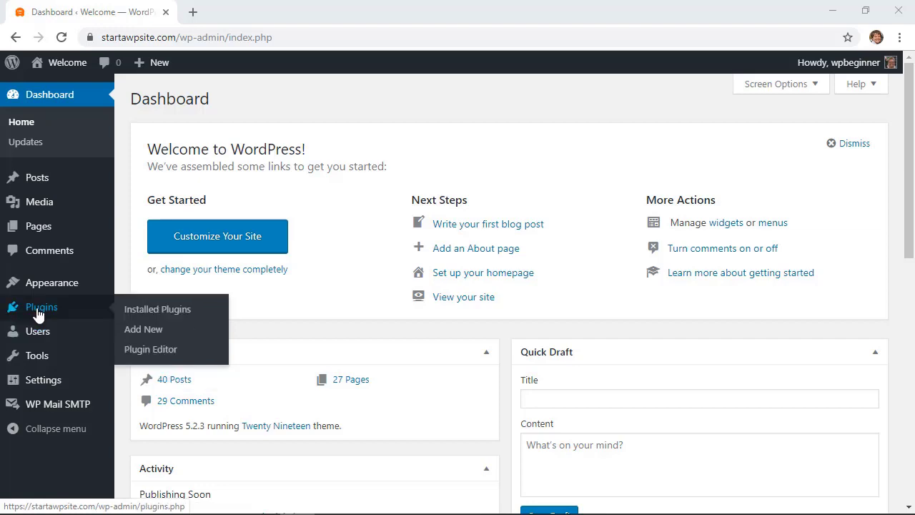
pyautogui.click(149, 333)
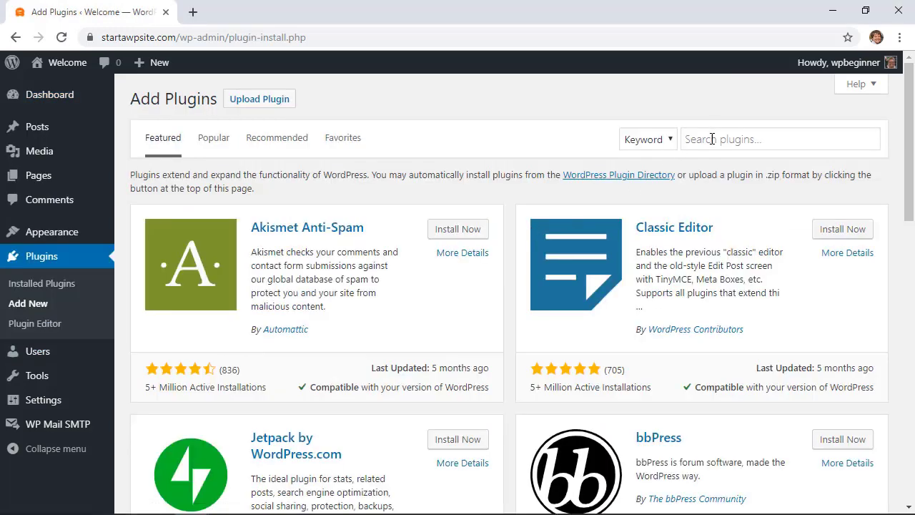
pyautogui.click(712, 140)
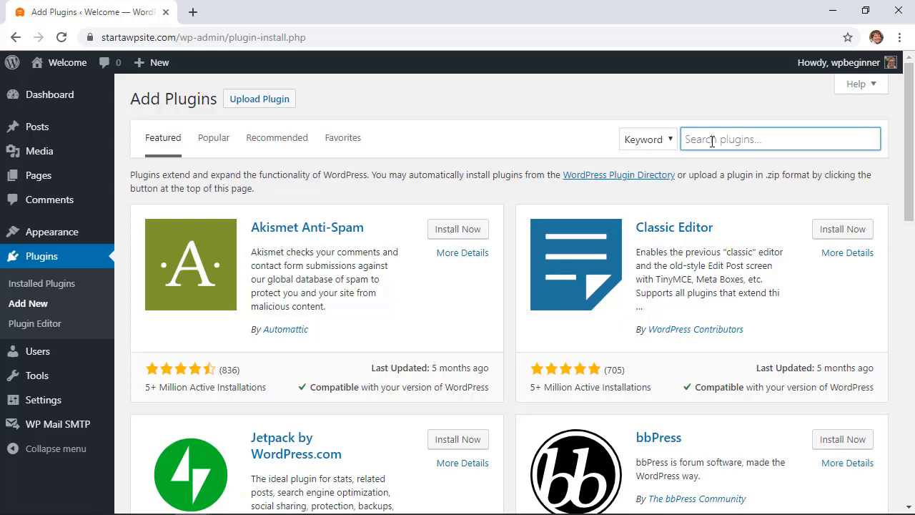
pyautogui.write('lazy for comments')
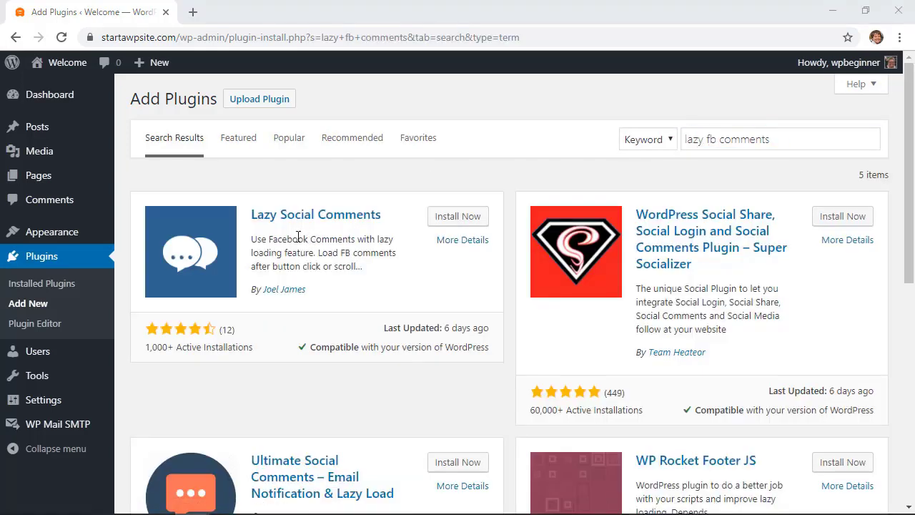
# Install and activate the Lazy Social Comments plugin, and open its Lazy FB Comments settings page
pyautogui.click(459, 217)
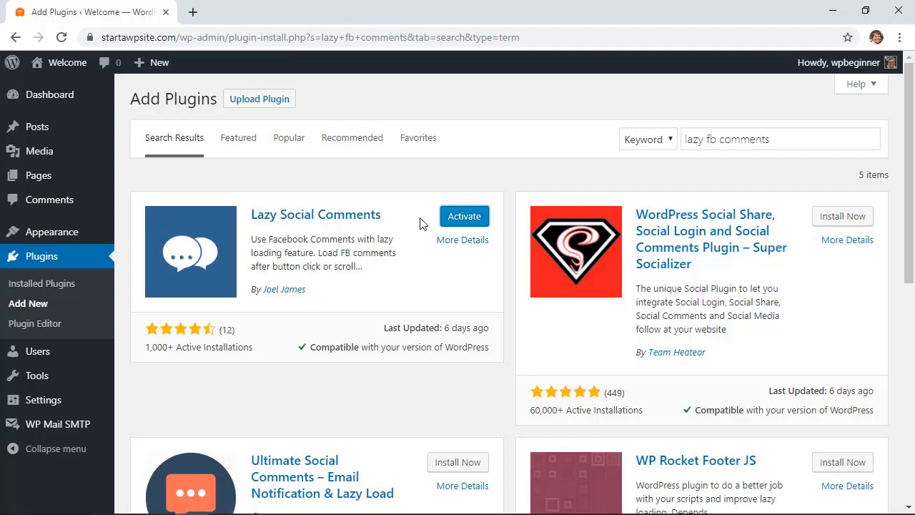
pyautogui.click(480, 217)
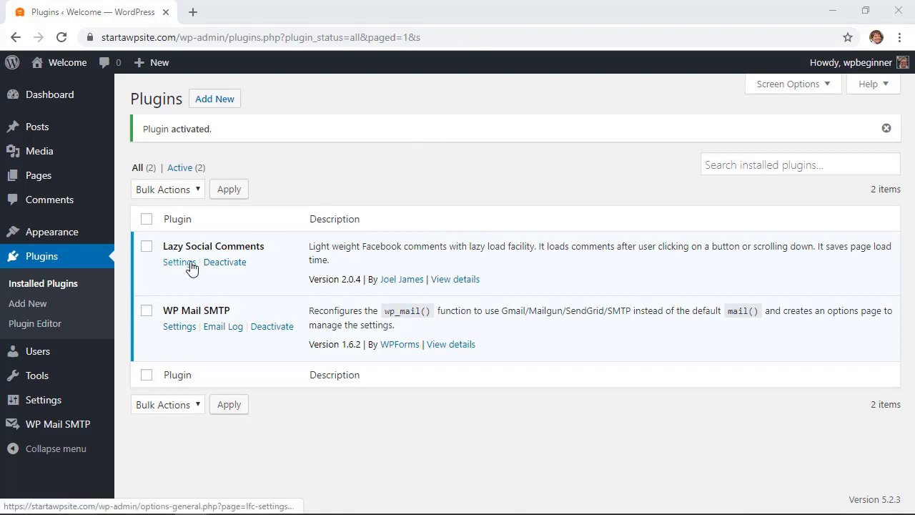
pyautogui.moveTo(45, 407)
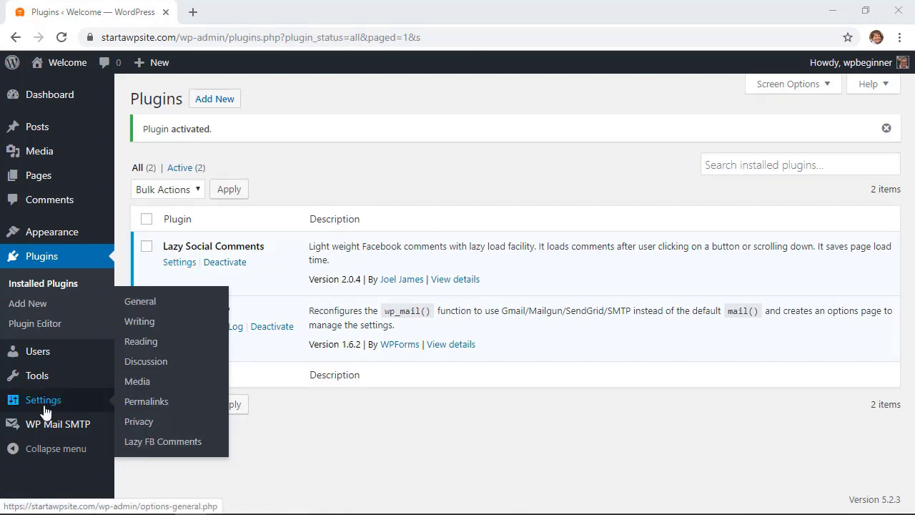
pyautogui.click(145, 443)
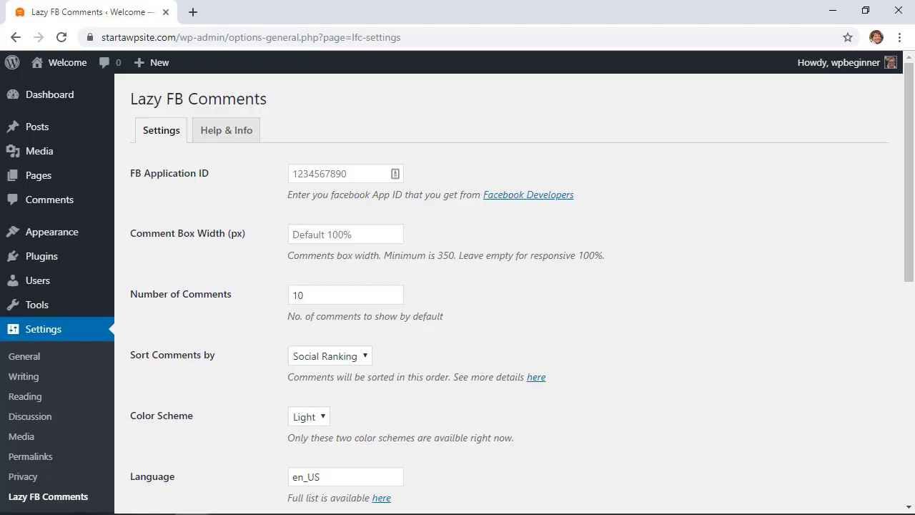
# Open developers.facebook.com in a new browser tab
pyautogui.hotkey('ctrl', 't')
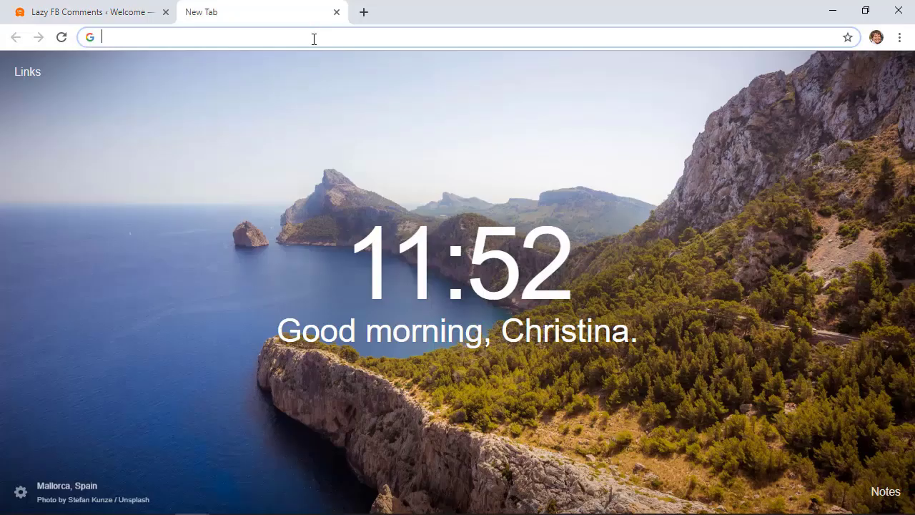
pyautogui.write('deve')
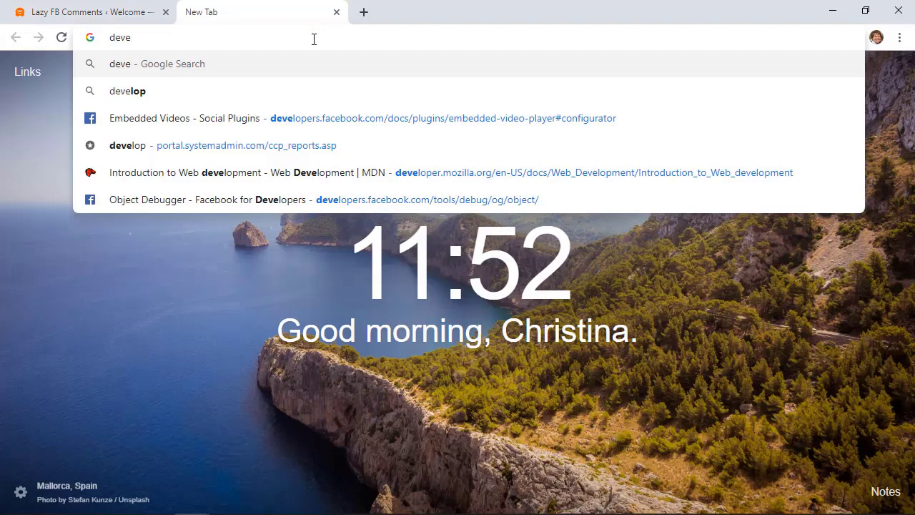
pyautogui.write('lopers.facebook.com')
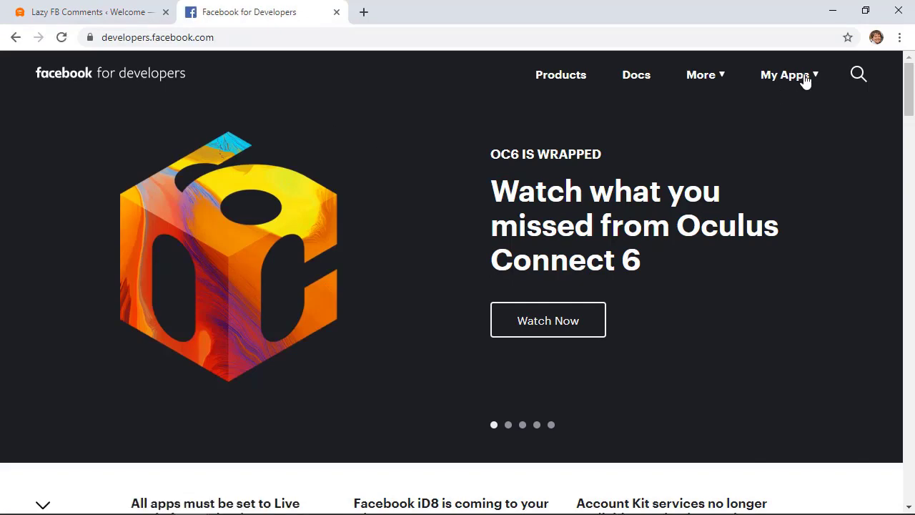
# Create a new Facebook app ID with the display name "WP Comments" and complete the security check
pyautogui.click(805, 79)
pyautogui.click(762, 185)
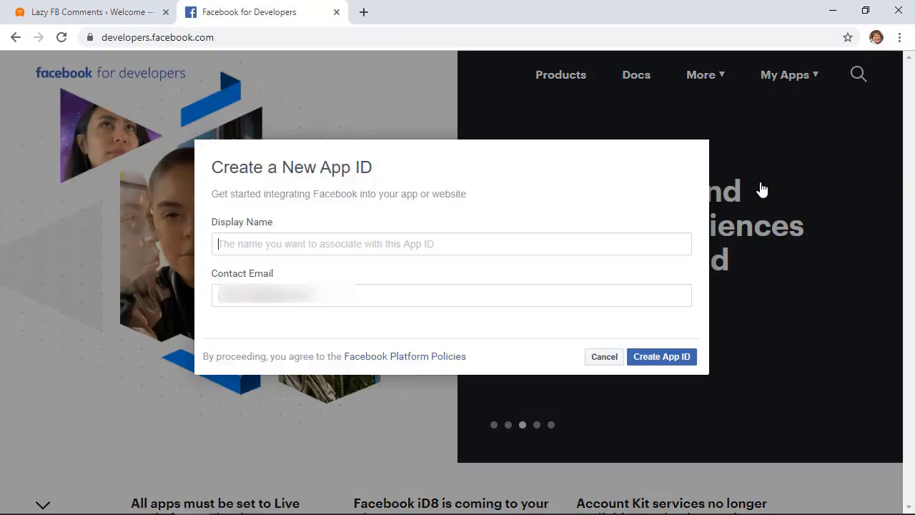
pyautogui.write('WP Comments')
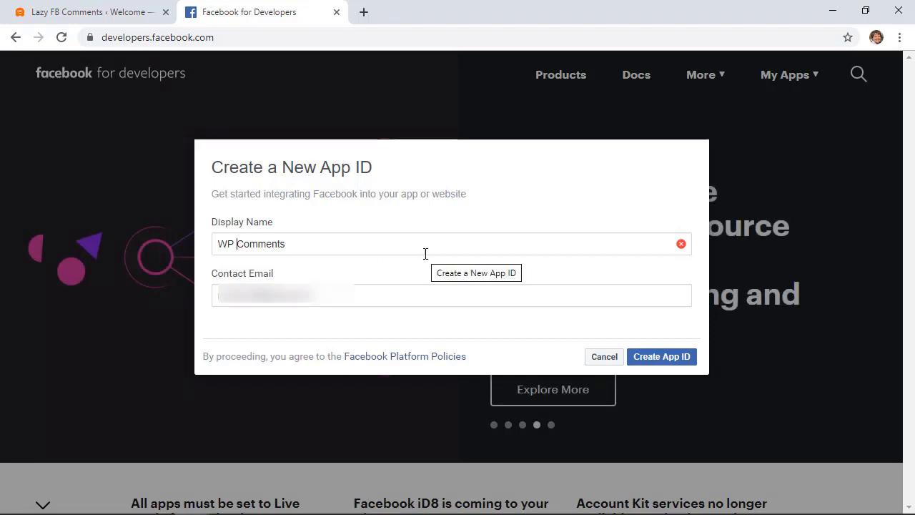
pyautogui.click(655, 361)
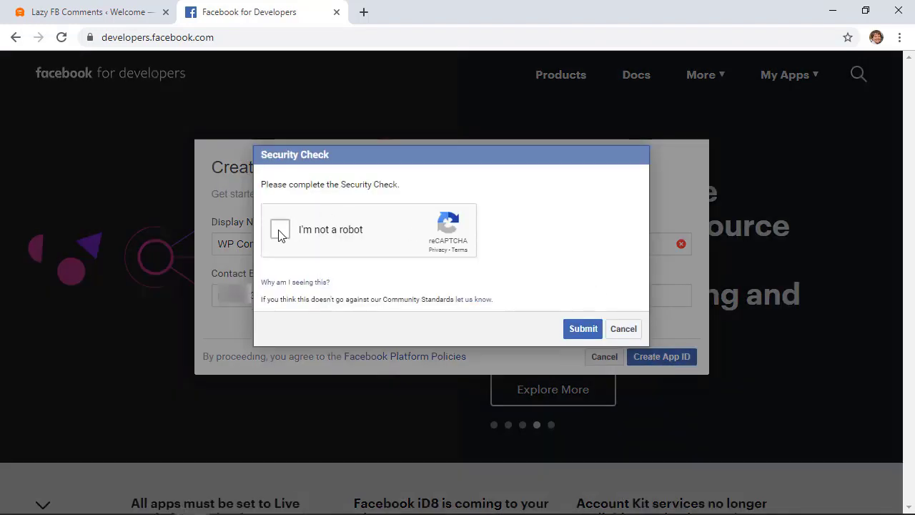
pyautogui.click(280, 229)
pyautogui.click(582, 328)
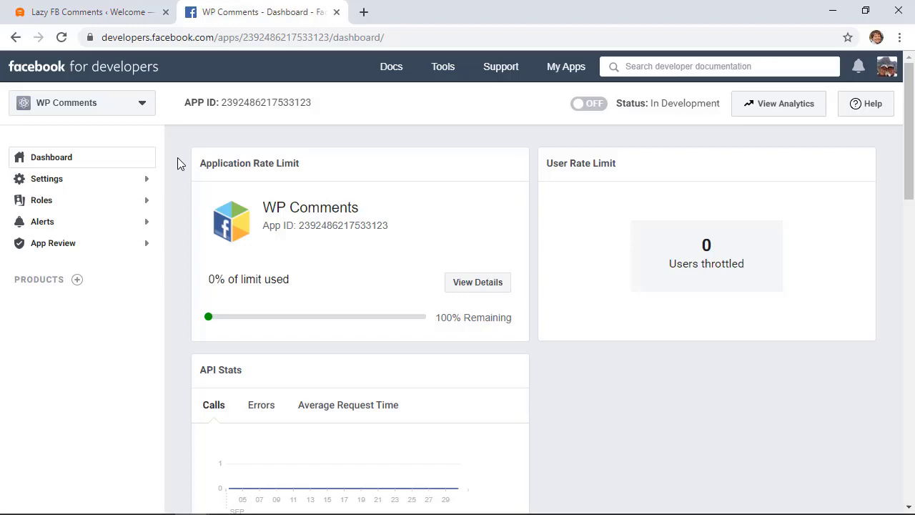
# Add the Website platform in the WP Comments app's basic settings
pyautogui.click(63, 180)
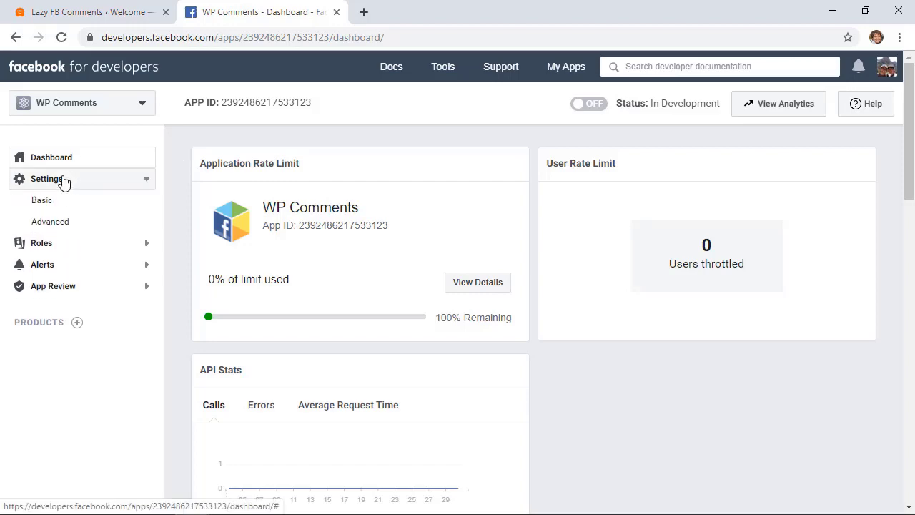
pyautogui.click(63, 206)
pyautogui.scroll(-8, 529, 382)
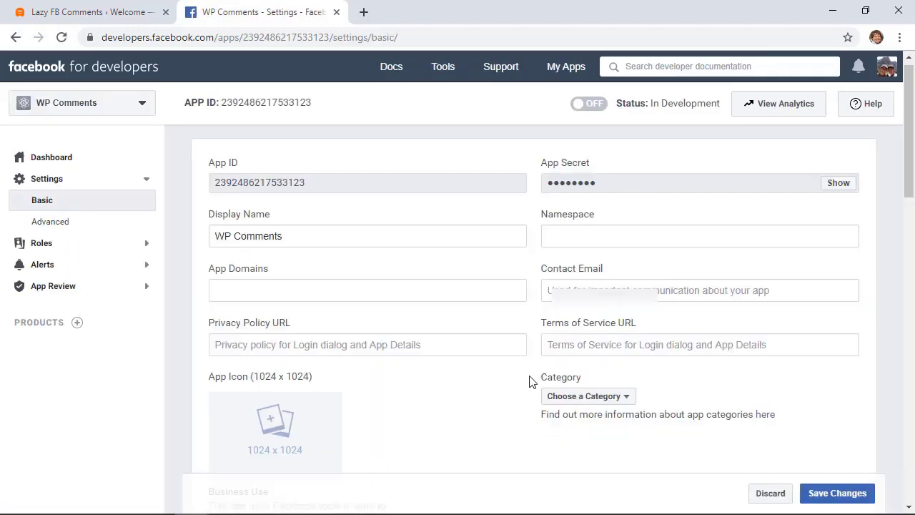
pyautogui.scroll(-5, 529, 382)
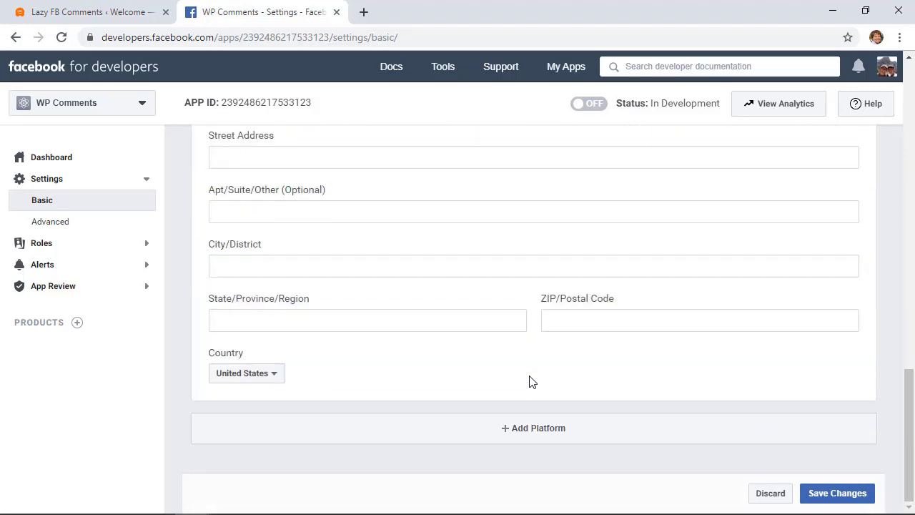
pyautogui.click(519, 431)
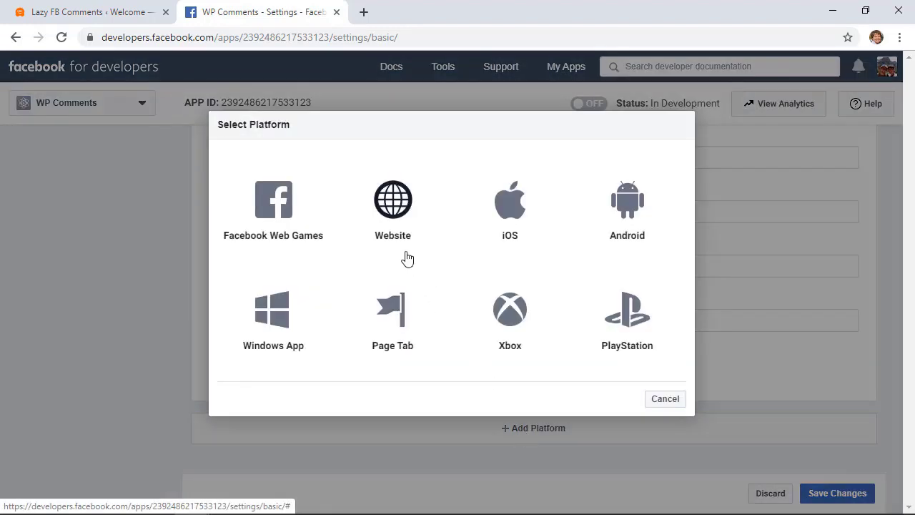
pyautogui.click(393, 217)
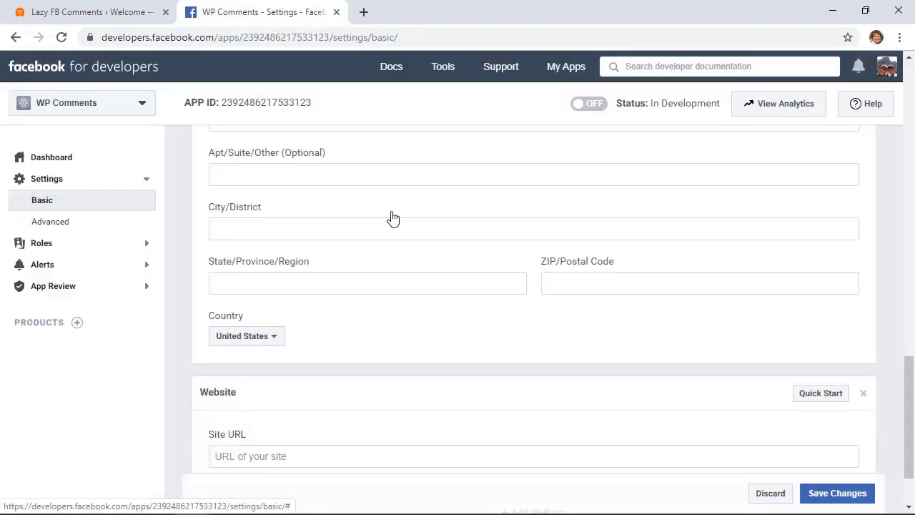
pyautogui.scroll(-2, 407, 272)
pyautogui.click(400, 371)
pyautogui.write('https://startawpsite.com')
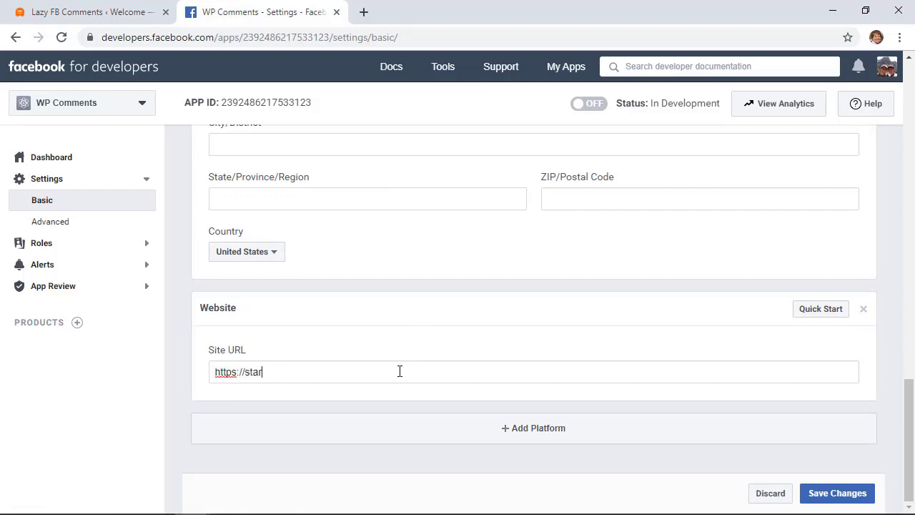
pyautogui.click(829, 498)
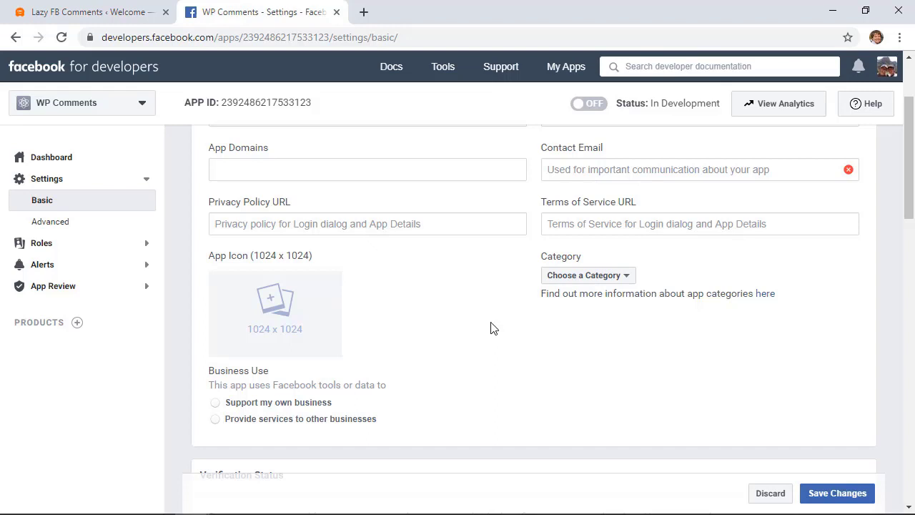
# Copy the app ID from the Facebook app's basic settings into the FB Application ID field of the Lazy FB Comments settings
pyautogui.scroll(2, 491, 328)
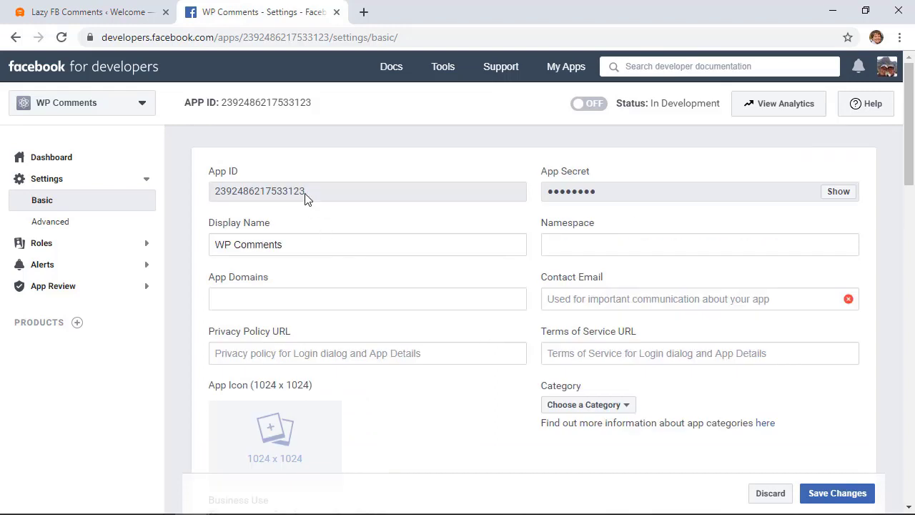
pyautogui.moveTo(305, 198); pyautogui.dragTo(214, 198)
pyautogui.rightClick(243, 203)
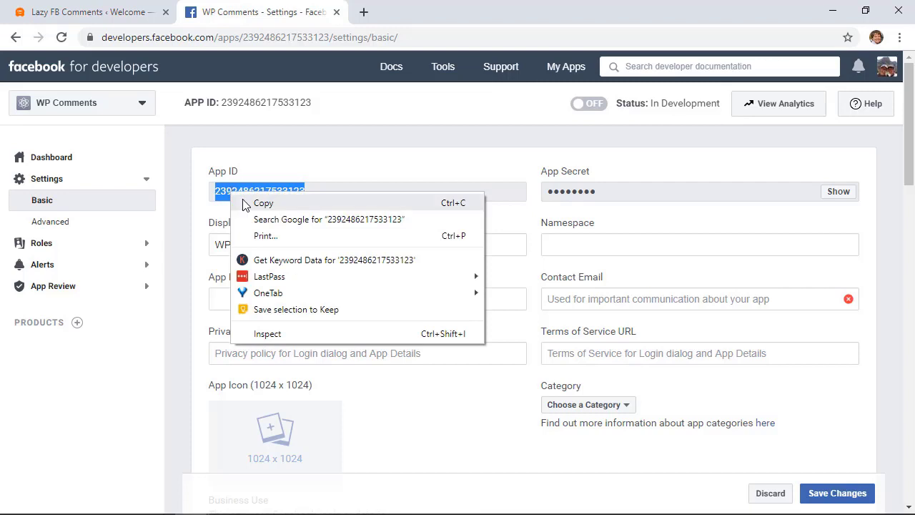
pyautogui.click(243, 204)
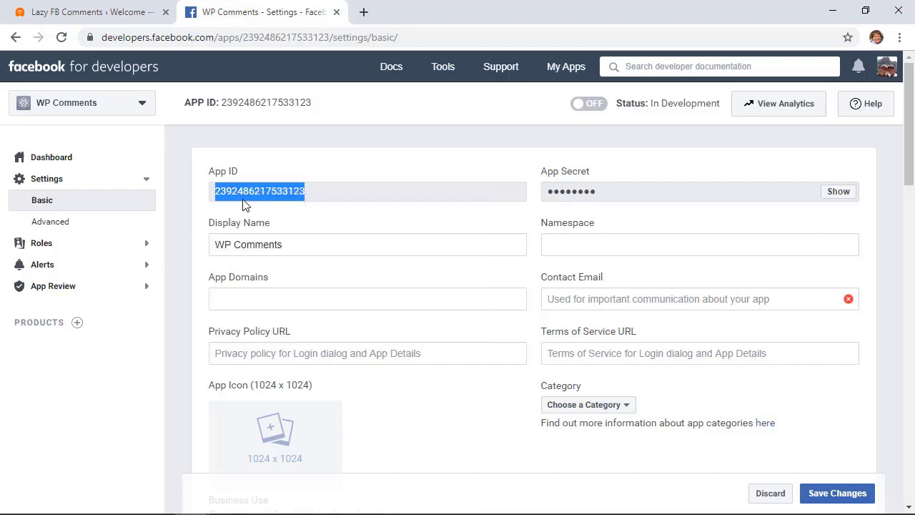
pyautogui.click(104, 14)
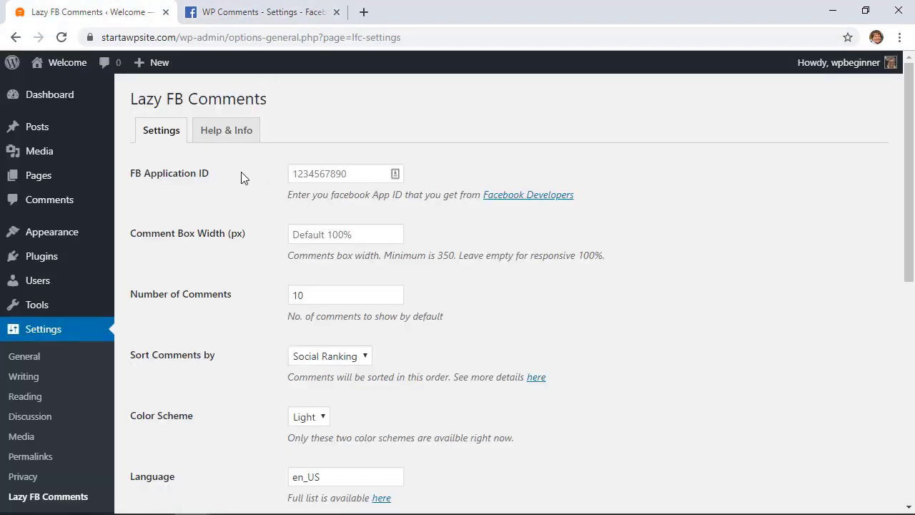
pyautogui.click(342, 178)
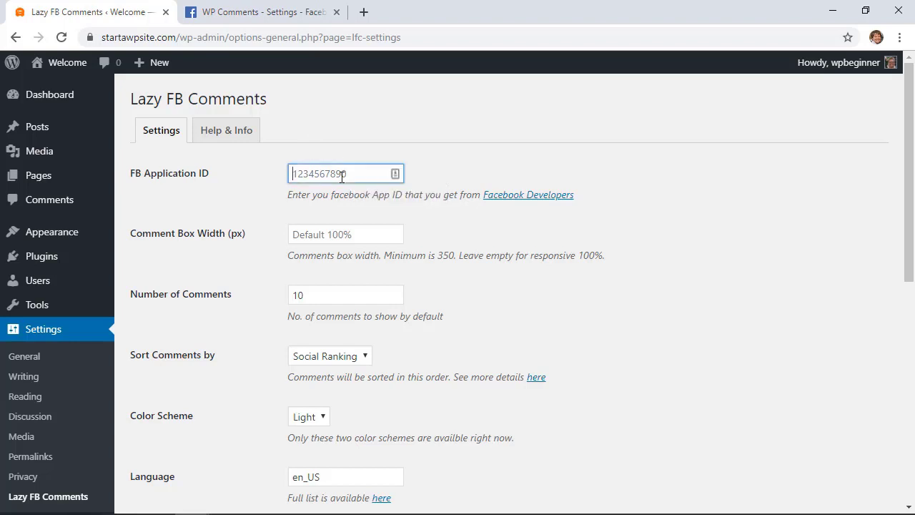
pyautogui.rightClick(342, 177)
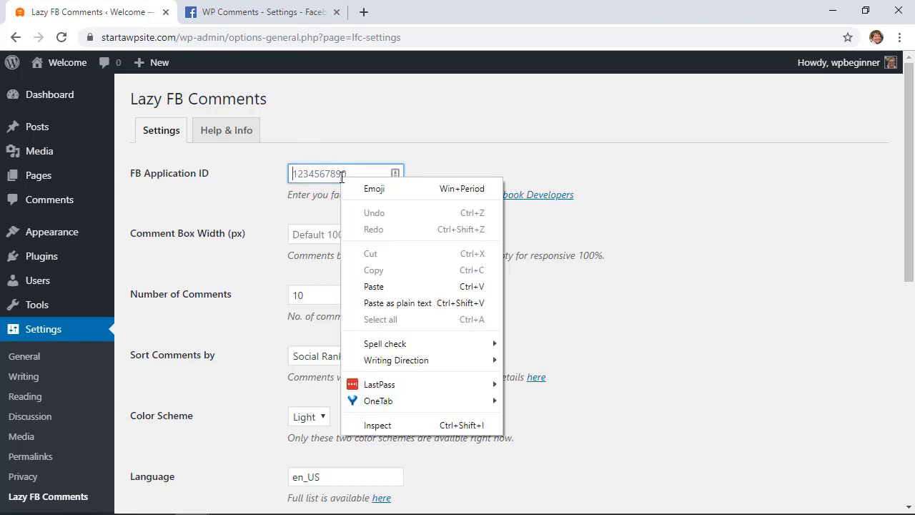
pyautogui.click(372, 285)
# Set Load Comments to On Scroll and save all Lazy FB Comments settings
pyautogui.scroll(-2, 263, 266)
pyautogui.scroll(-1, 264, 265)
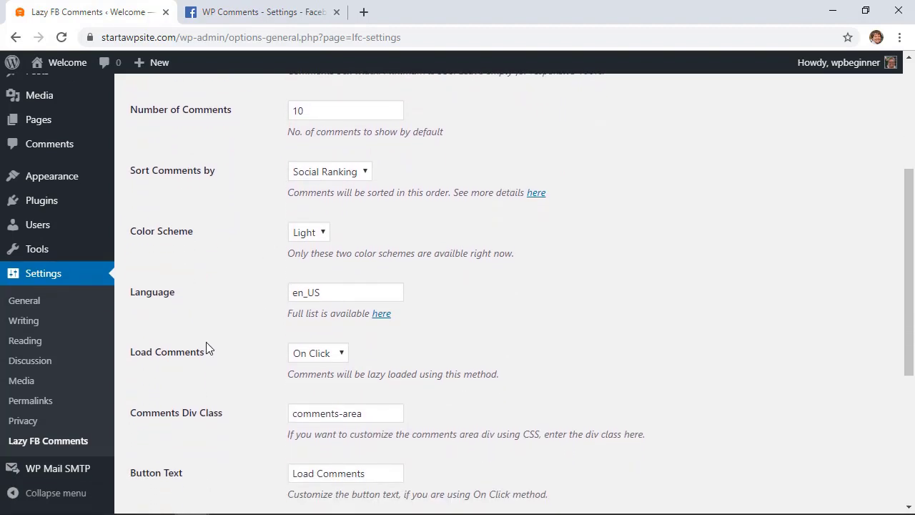
pyautogui.click(310, 351)
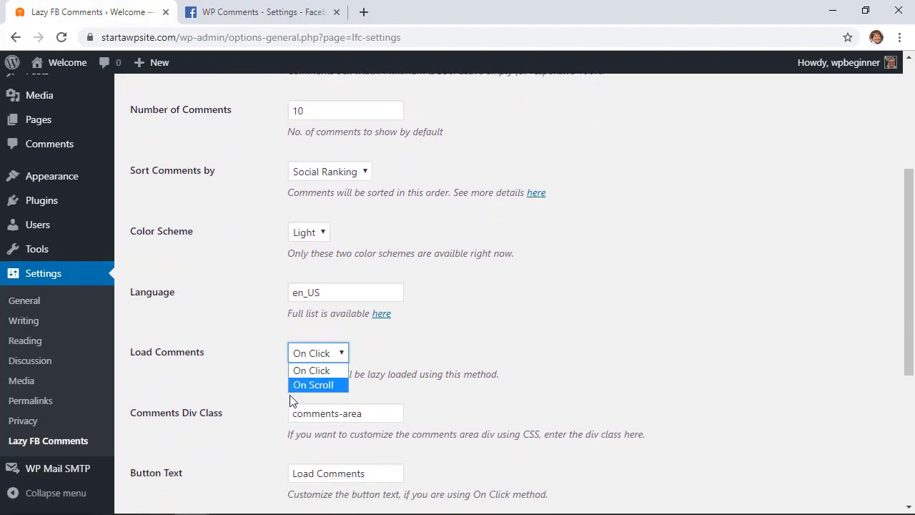
pyautogui.click(306, 386)
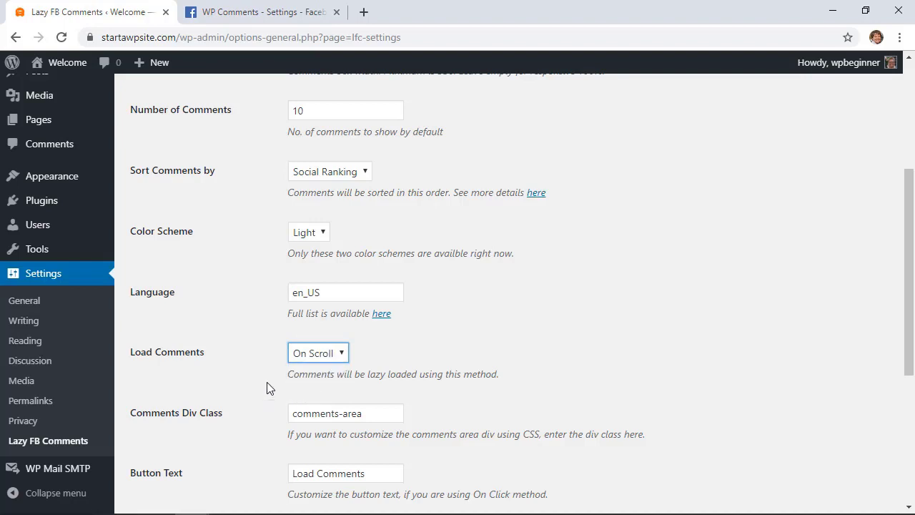
pyautogui.scroll(-3, 267, 388)
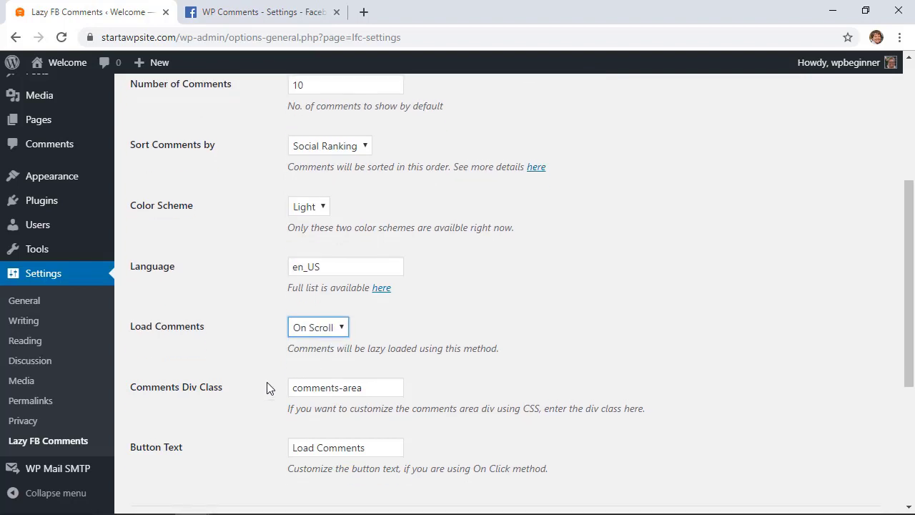
pyautogui.scroll(-1, 266, 388)
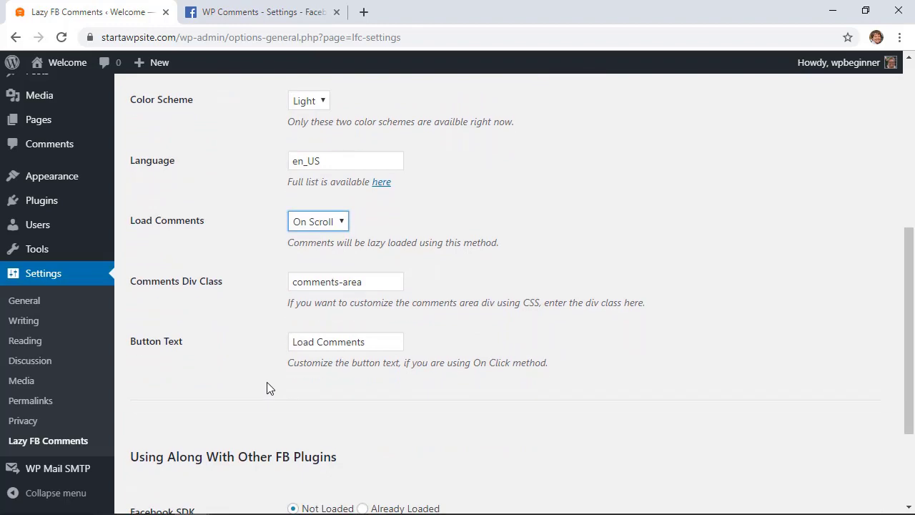
pyautogui.scroll(-3, 266, 388)
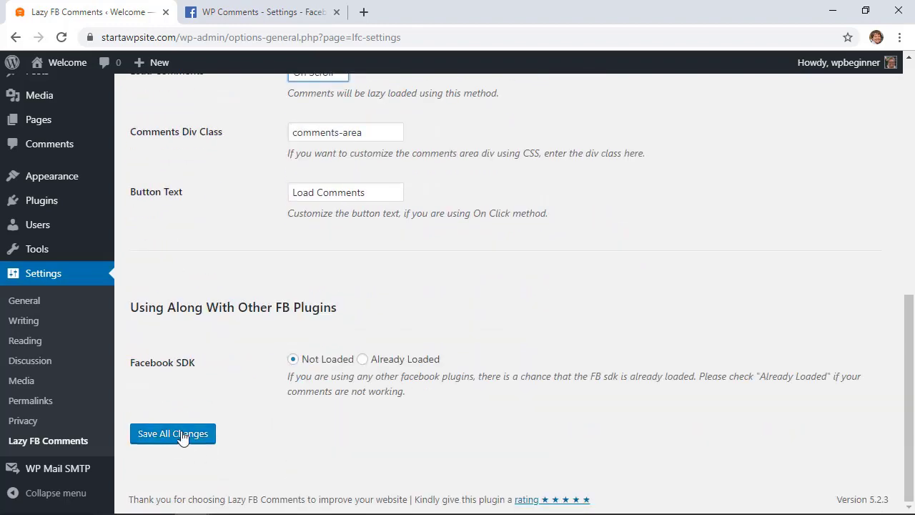
pyautogui.click(199, 436)
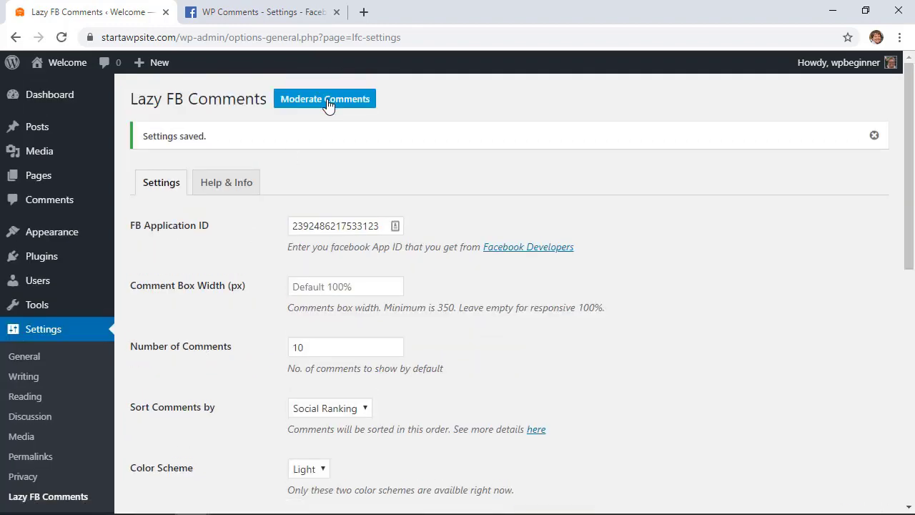
# Open the Facebook comment moderation tool for the WP Comments app and bring up its moderation rules
pyautogui.click(328, 106)
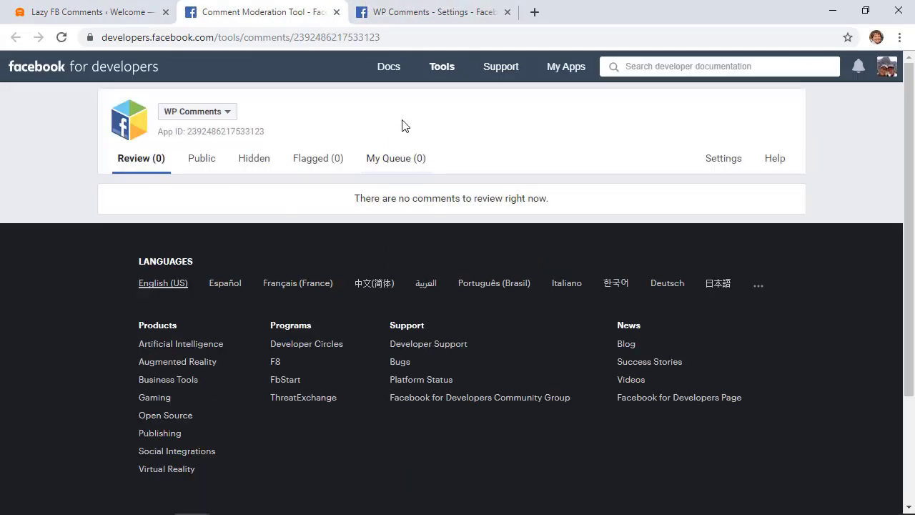
pyautogui.click(721, 160)
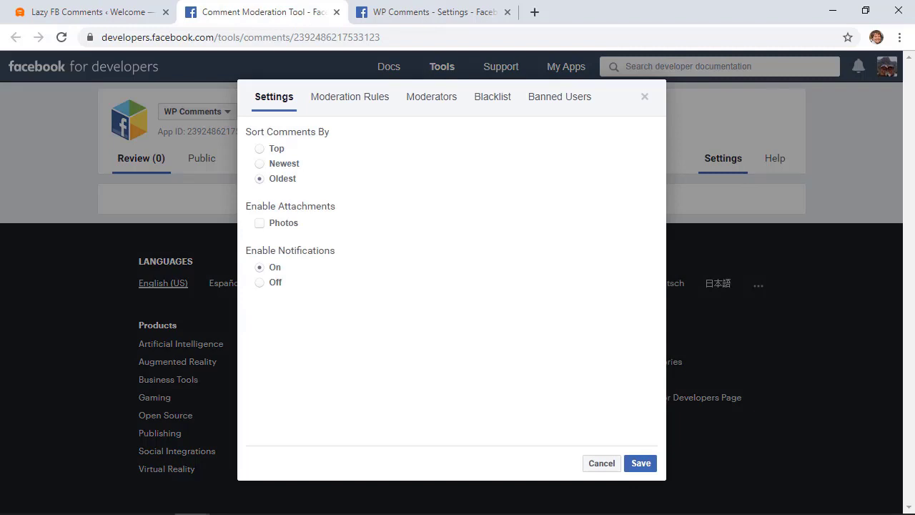
pyautogui.click(357, 105)
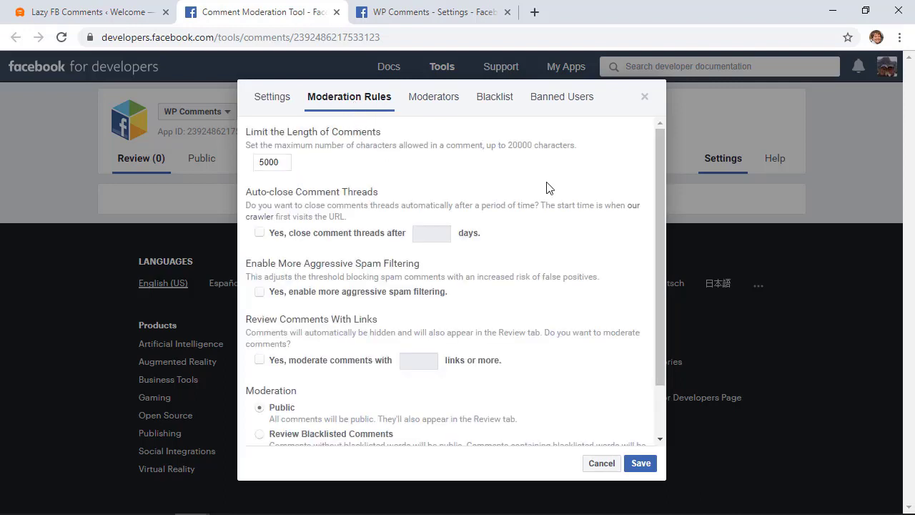
# Enable auto-closing of comment threads after 20 days, check the moderators settings, and save the moderation settings
pyautogui.scroll(-1, 400, 196)
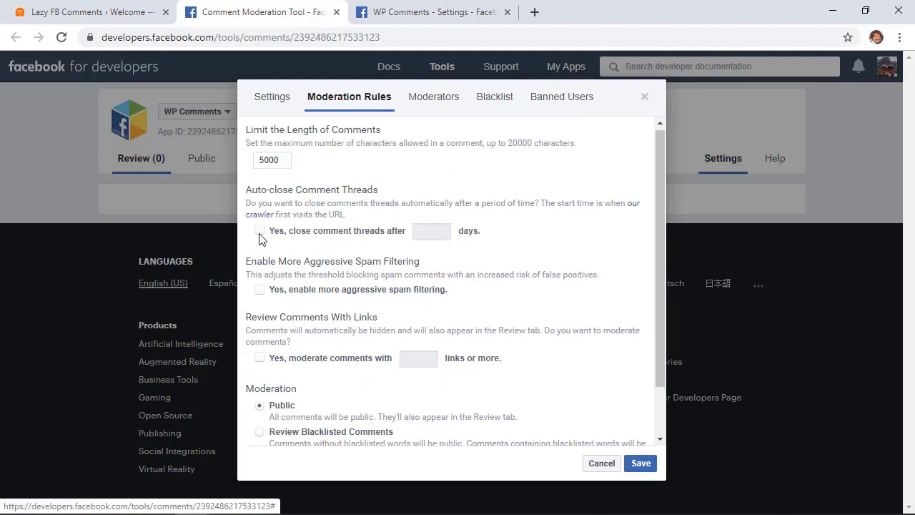
pyautogui.click(259, 231)
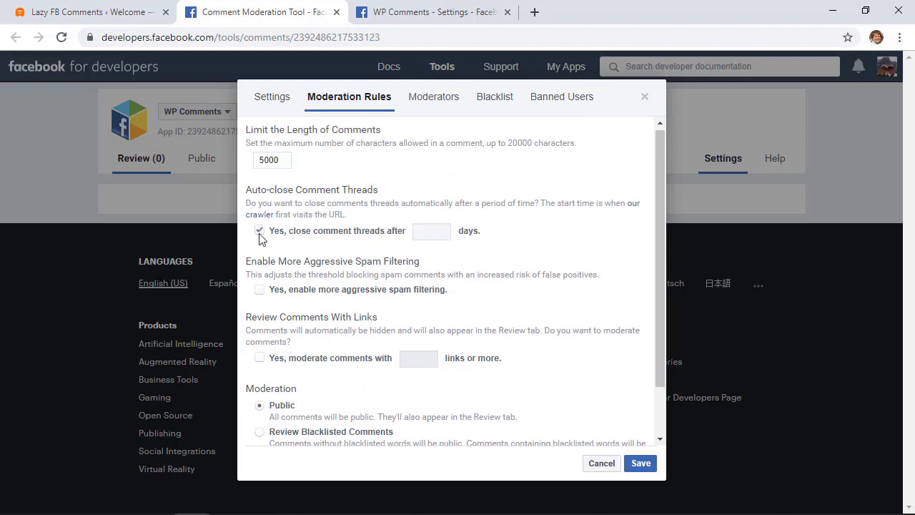
pyautogui.click(416, 230)
pyautogui.write('20')
pyautogui.click(432, 103)
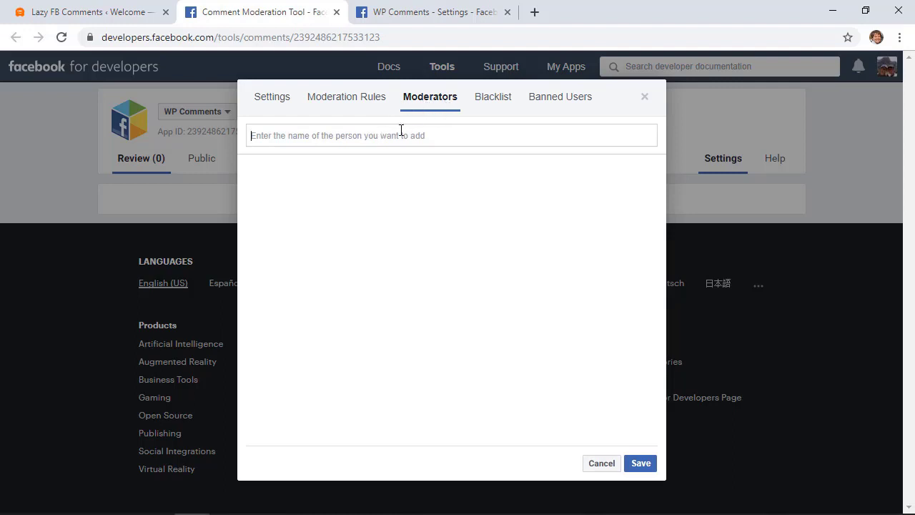
pyautogui.click(344, 100)
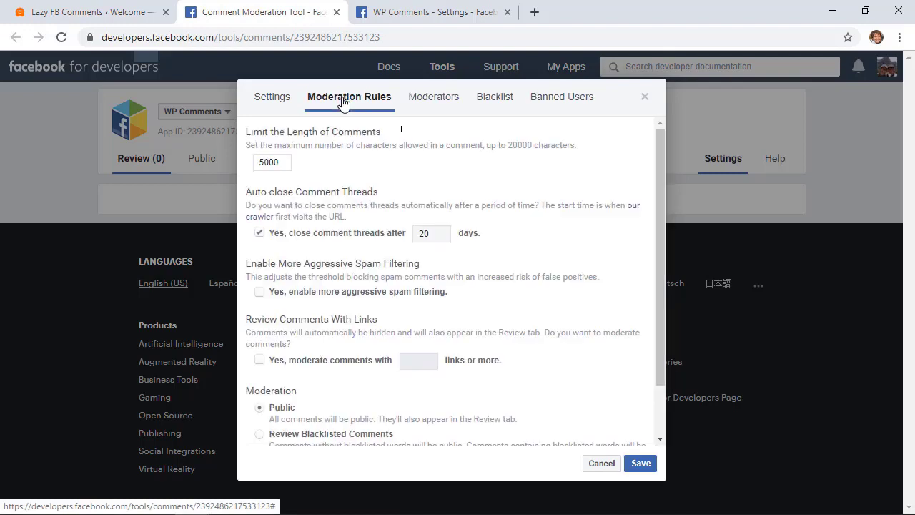
pyautogui.click(640, 463)
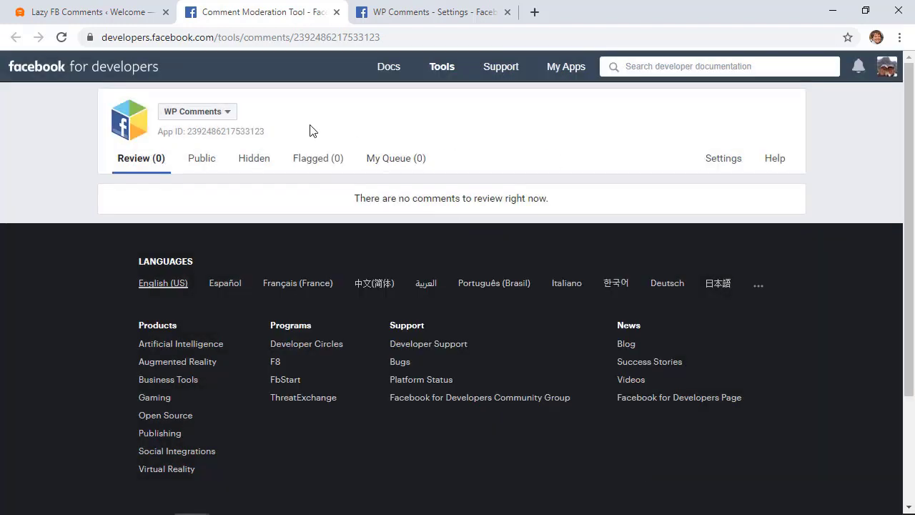
# Examine the Facebook comment box on the site's Allow comments post, including its posting and sort options
pyautogui.click(100, 16)
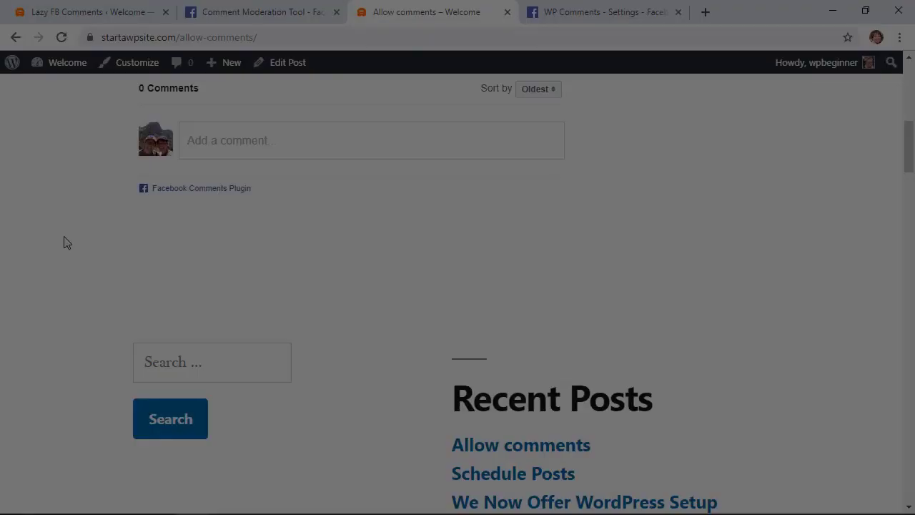
pyautogui.scroll(2, 64, 242)
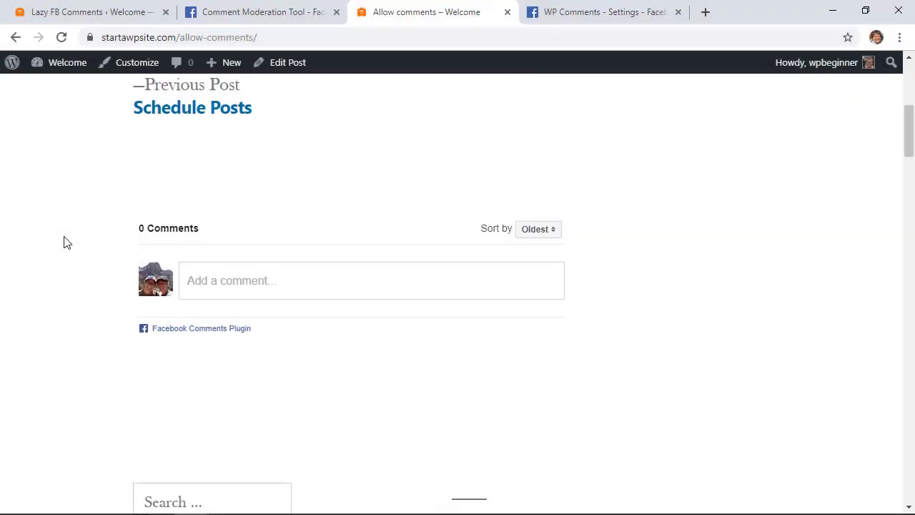
pyautogui.scroll(5, 63, 242)
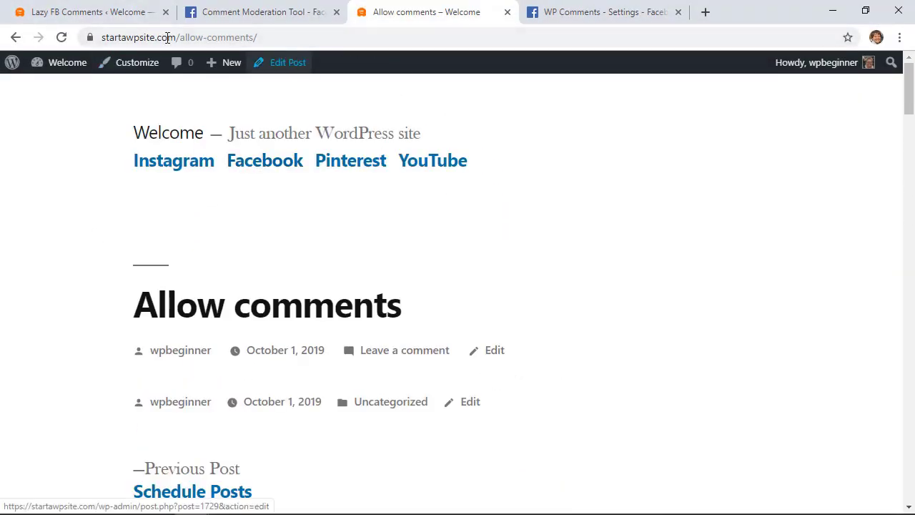
pyautogui.scroll(-3, 91, 311)
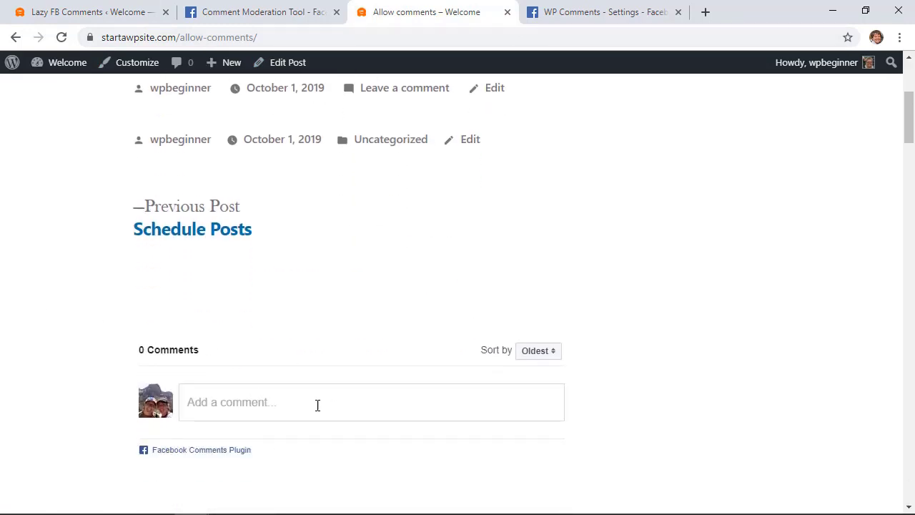
pyautogui.click(290, 405)
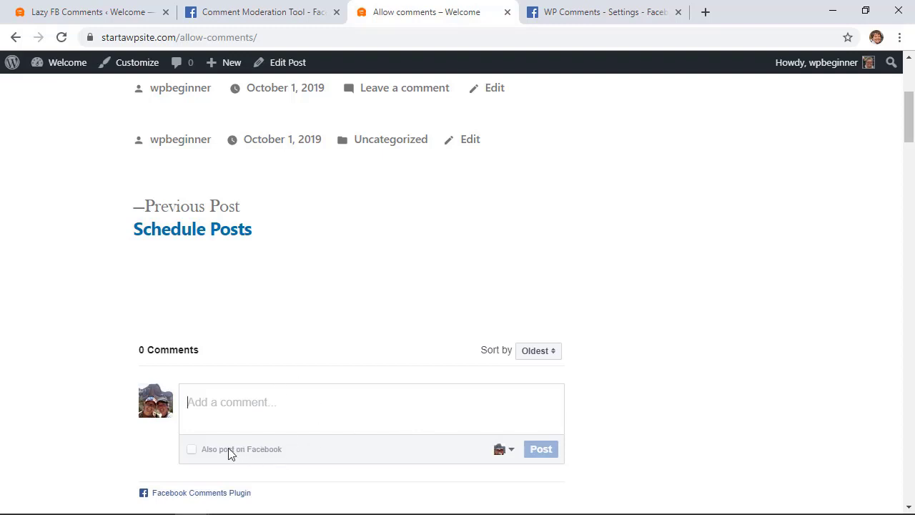
pyautogui.click(537, 351)
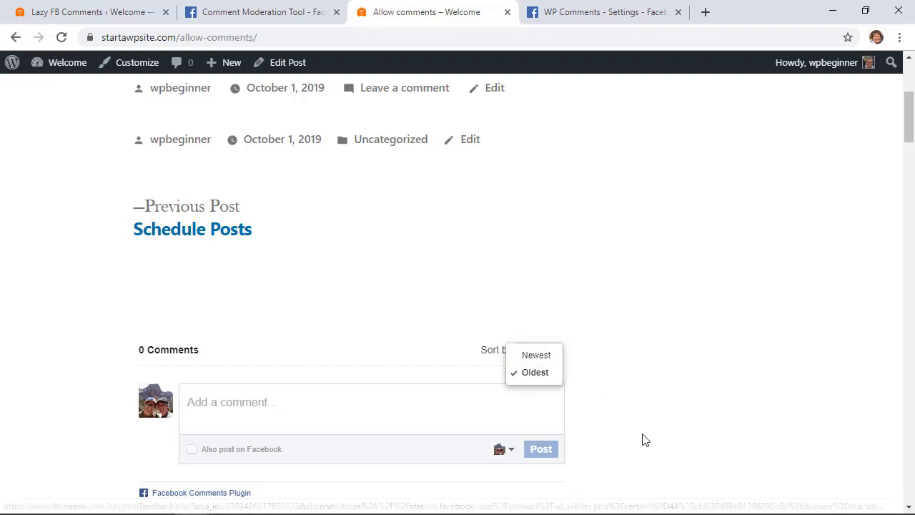